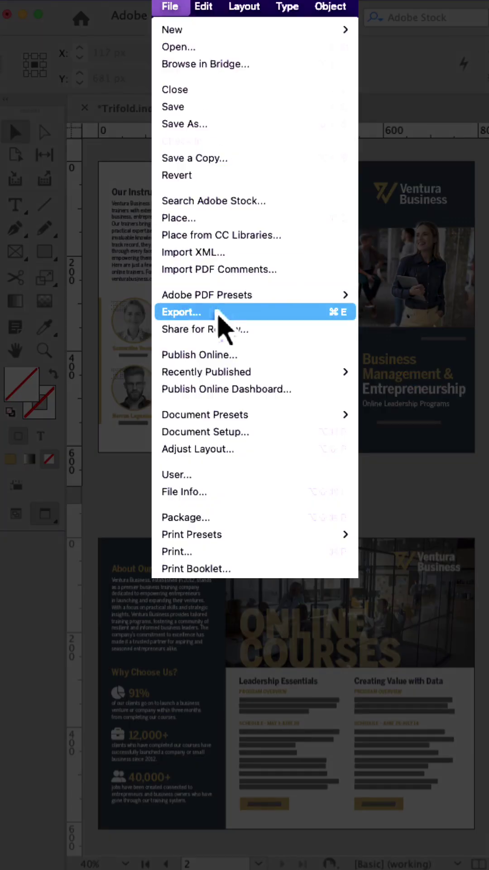
# Export the Trifold brochure as Adobe PDF (Print) into the brochure final folder
pyautogui.click(224, 312)
pyautogui.click(325, 523)
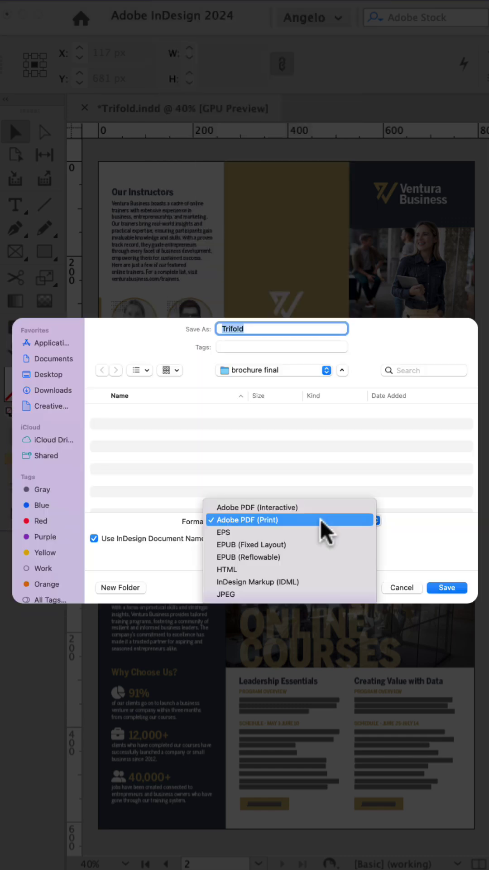
pyautogui.click(320, 520)
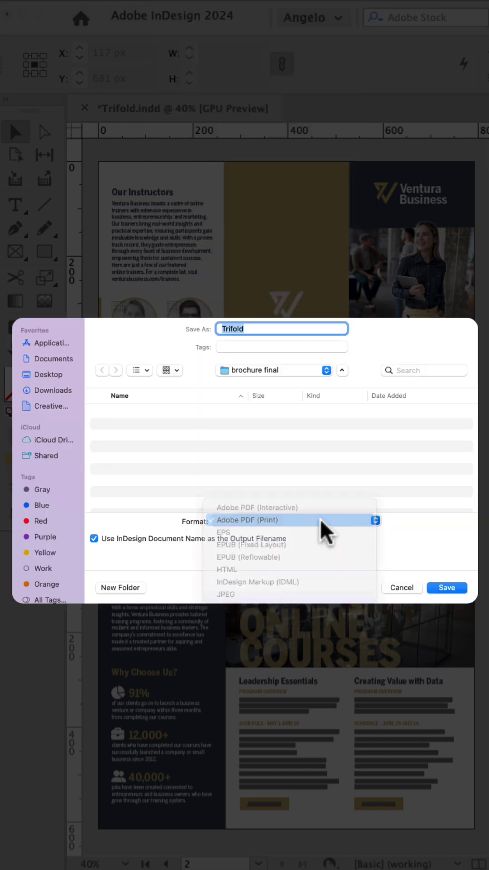
pyautogui.click(450, 587)
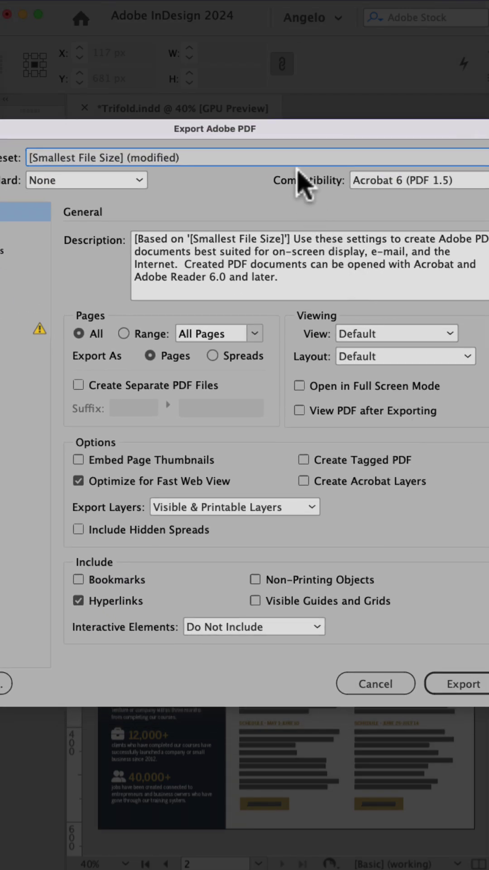
# Export the PDF using the [Smallest File Size] (modified) preset
pyautogui.click(298, 157)
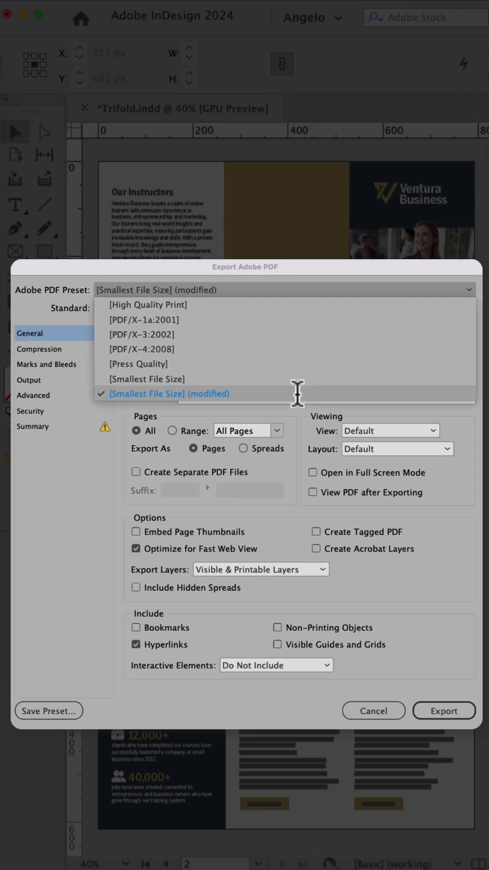
pyautogui.click(298, 393)
pyautogui.click(443, 712)
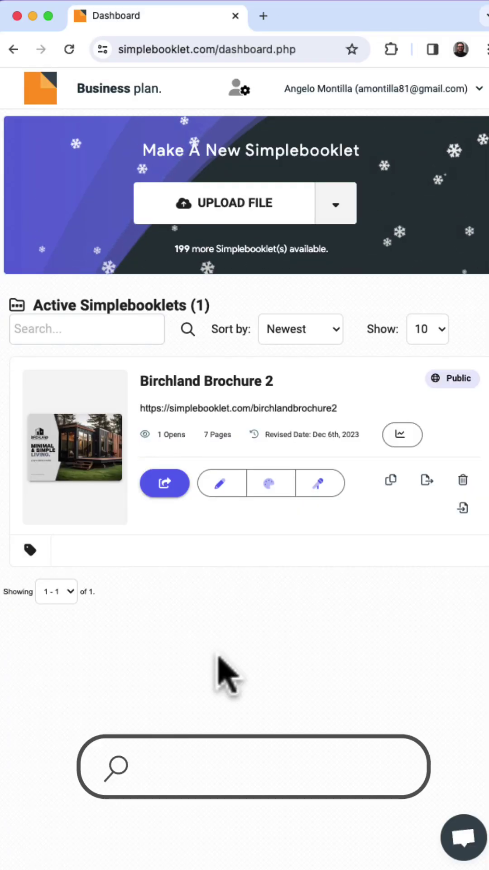
# Upload Trifold.pdf to Simplebooklet from the computer
pyautogui.click(293, 212)
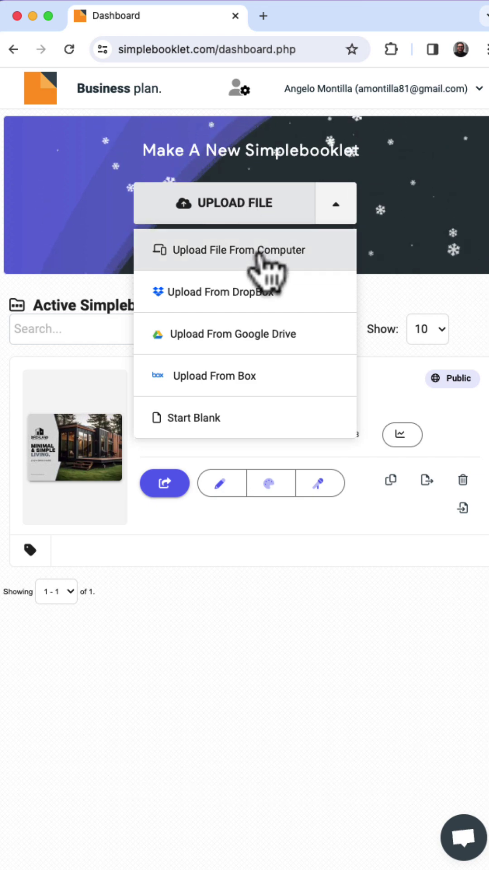
pyautogui.click(261, 256)
pyautogui.click(153, 272)
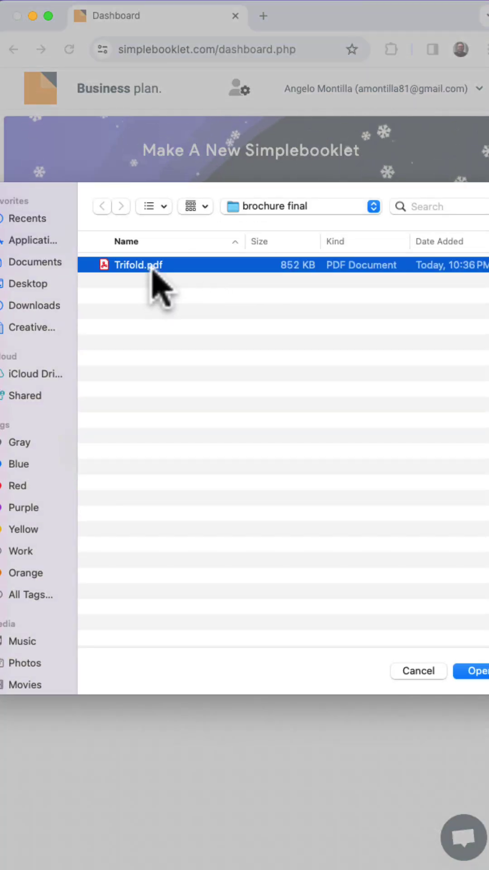
pyautogui.click(473, 673)
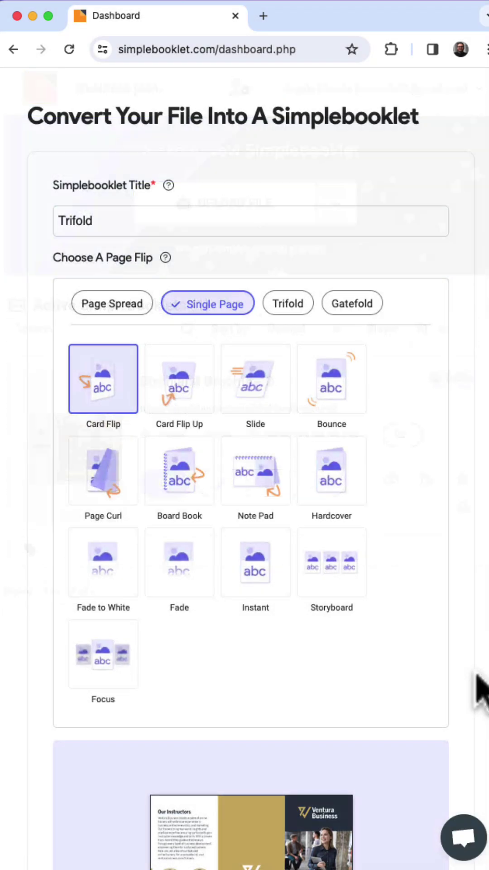
# Set the page flip style to Trifold and start converting the PDF
pyautogui.click(291, 306)
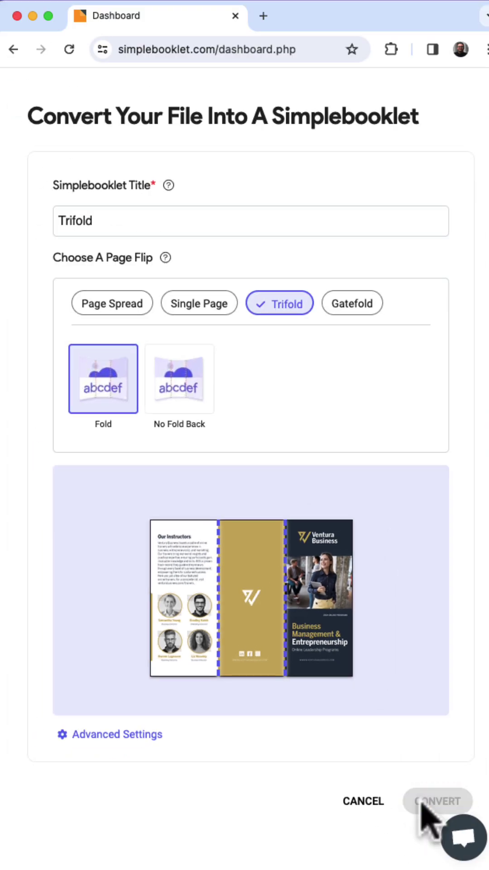
pyautogui.click(427, 810)
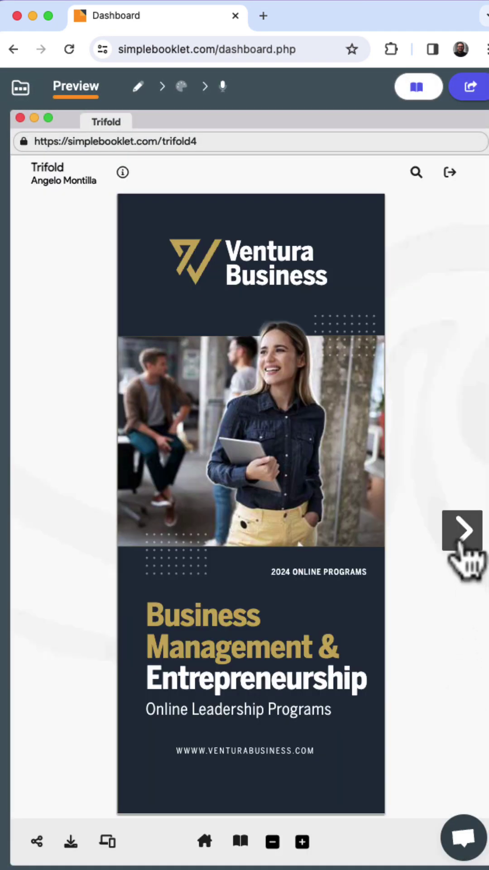
# Flip the preview through the inside spread and Online Courses page to the back cover
pyautogui.click(463, 536)
pyautogui.click(465, 537)
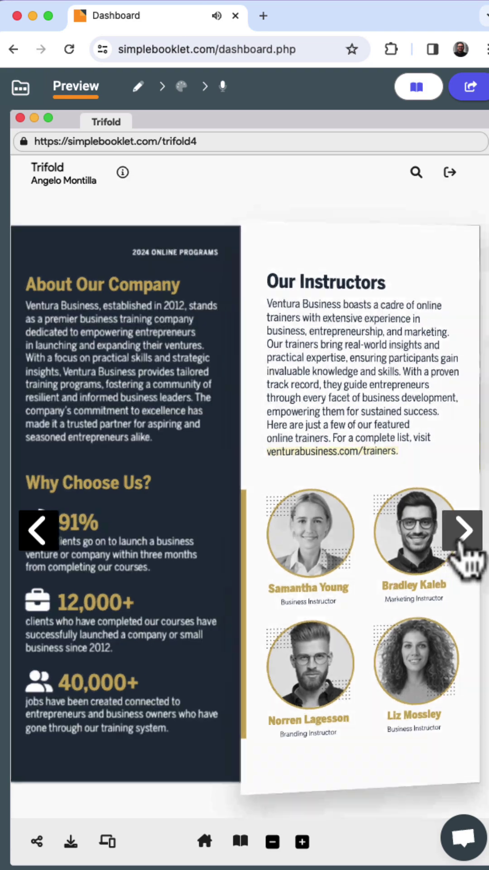
pyautogui.click(465, 540)
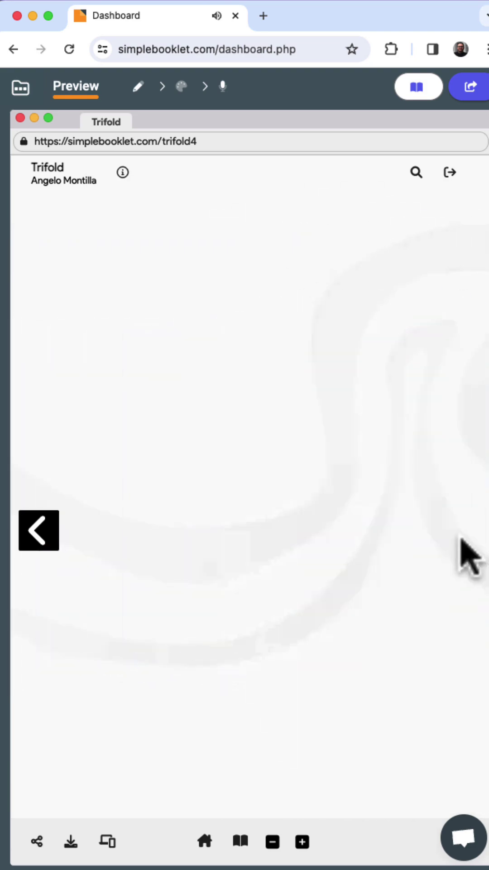